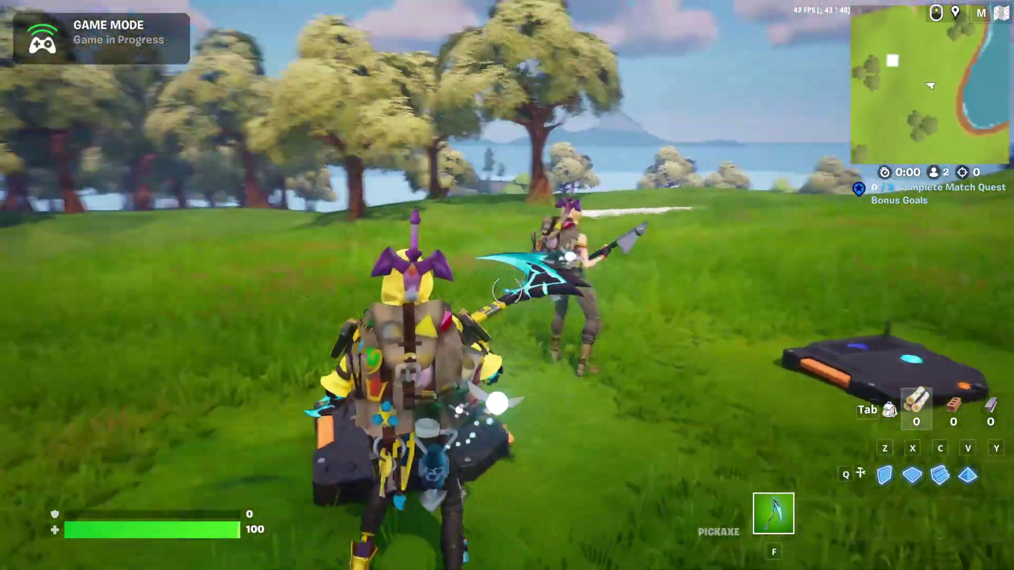
Move the character around the two trigger pads in the running game to check the backpack effect
key(w)
key(w)
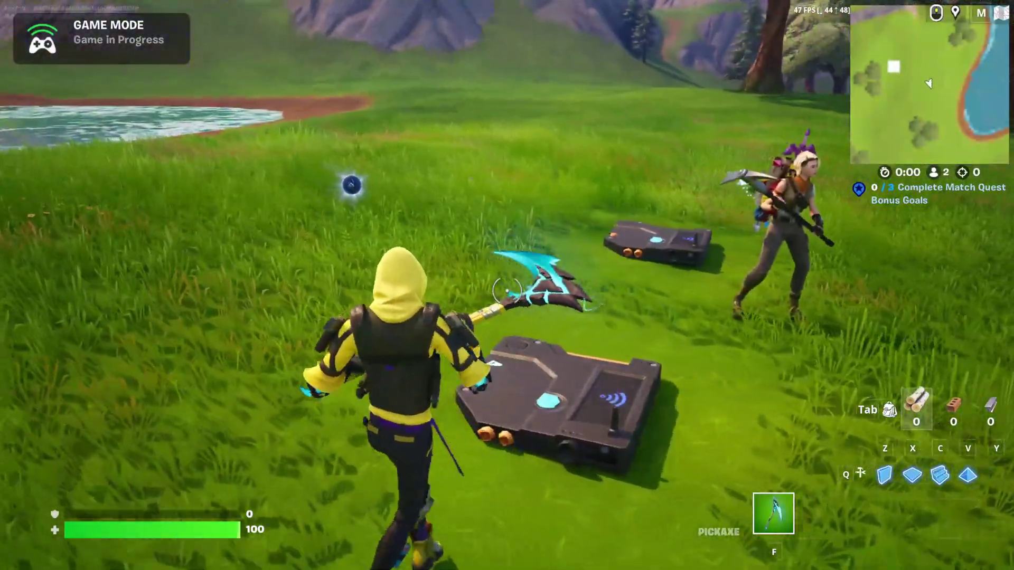
key(w)
key(s)
key(d)
key(a)
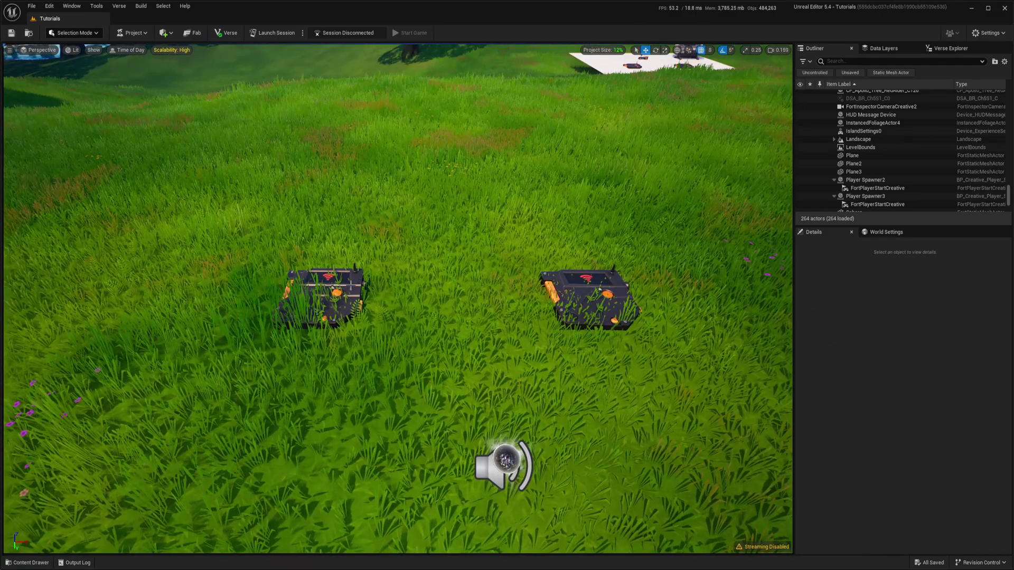
Select the VFX Powerup device and examine its user options, advanced settings and trigger function bindings
click(570, 283)
key(s)
mouse_move(571, 282)
right_down()
mouse_move(573, 259)
mouse_move(571, 268)
right_up()
click(486, 379)
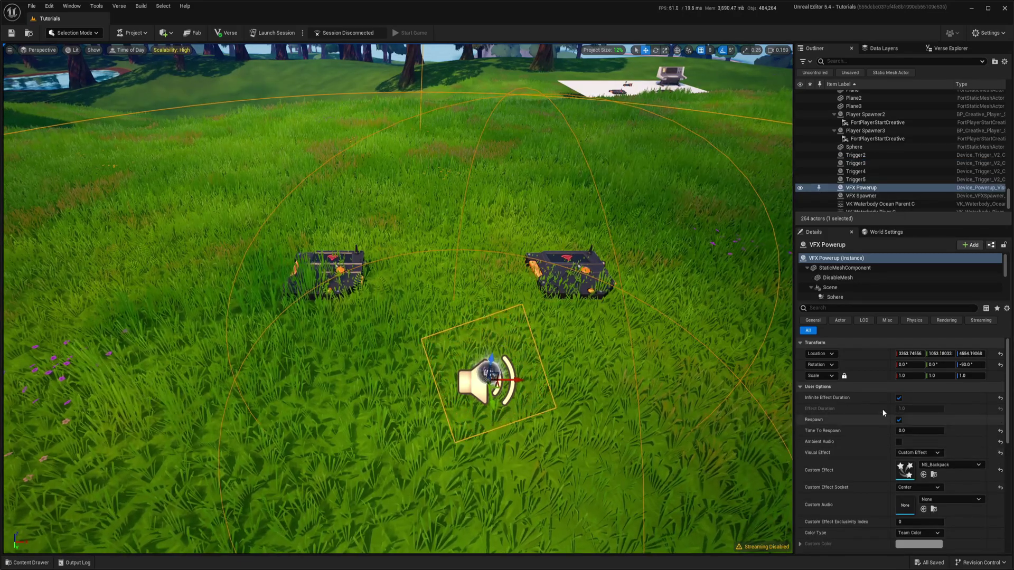
scroll(889, 409, down, 5)
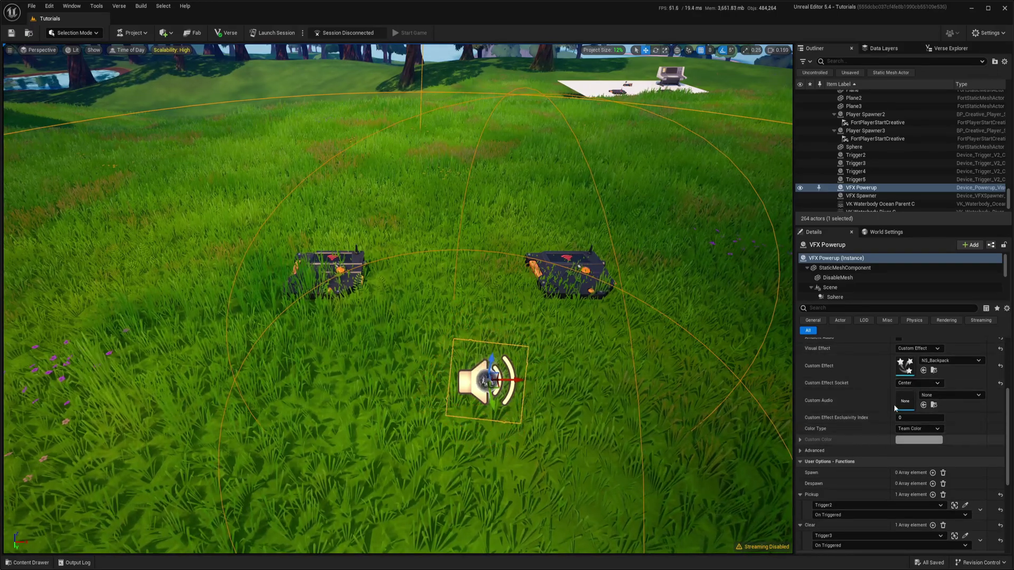
scroll(887, 400, up, 3)
click(1006, 309)
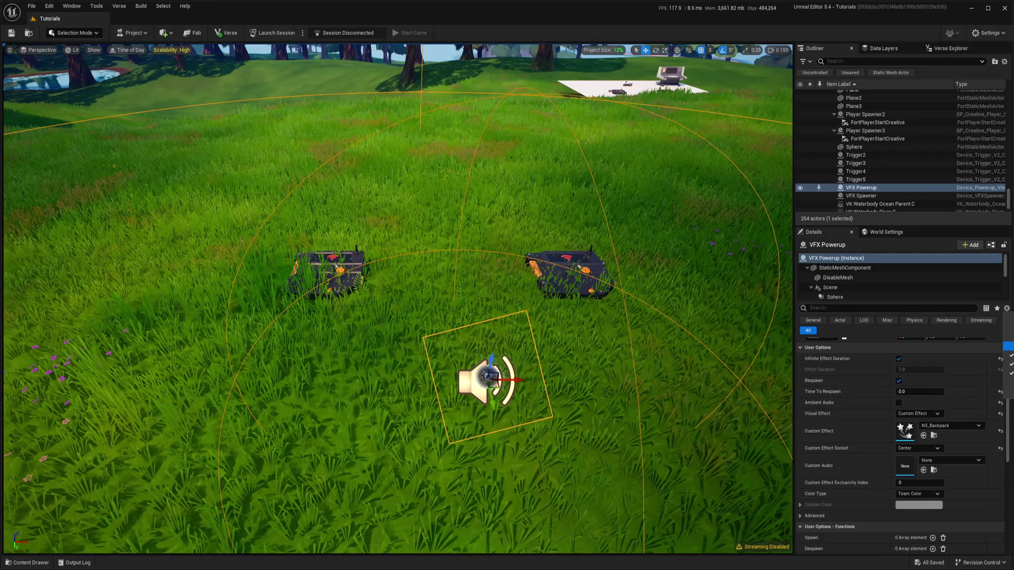
click(1008, 346)
scroll(848, 427, down, 11)
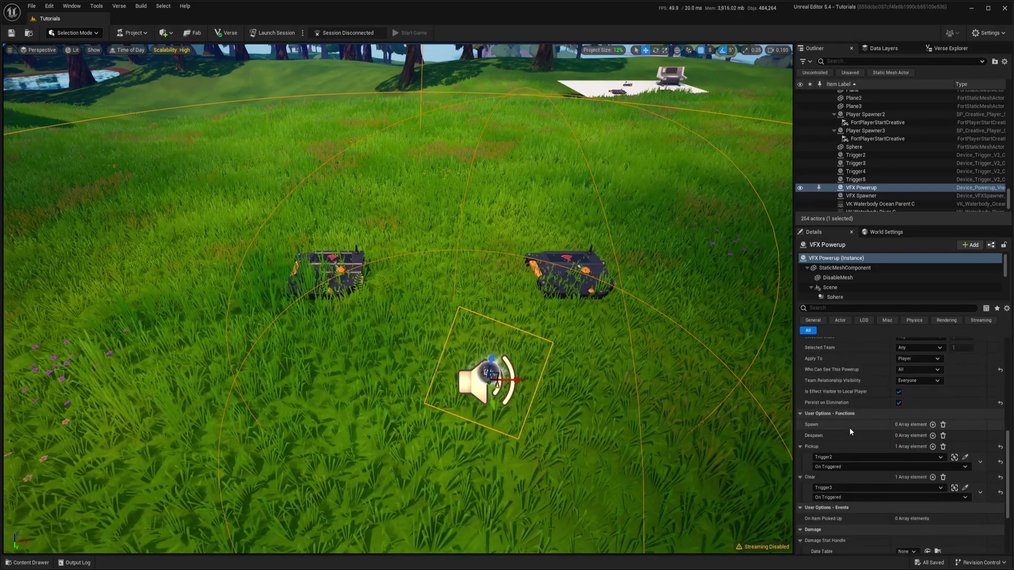
scroll(822, 422, down, 2)
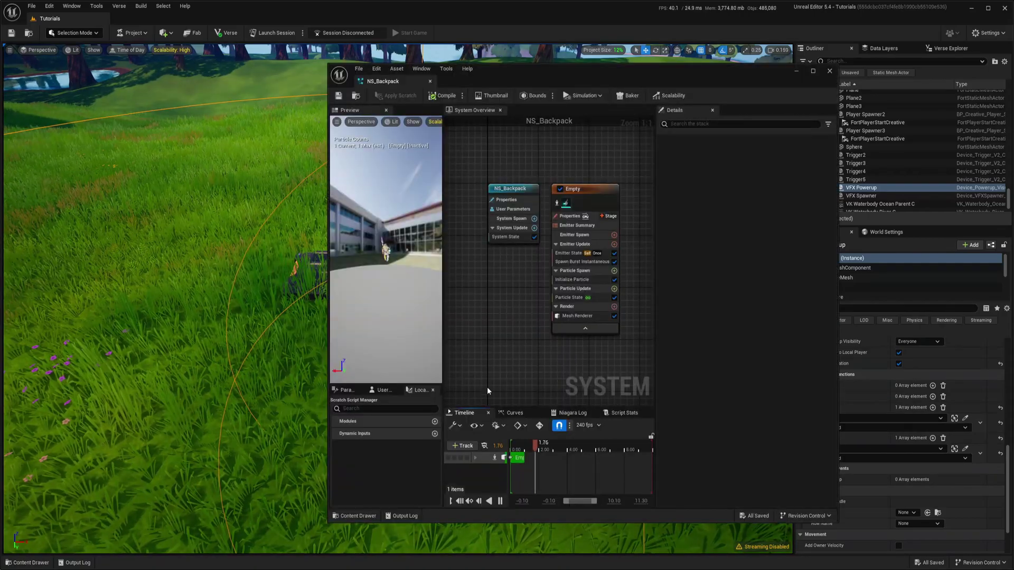
Examine the Emitter State life cycle and loop settings of the Empty emitter in NS_Backpack
right_drag(568, 358, 516, 358)
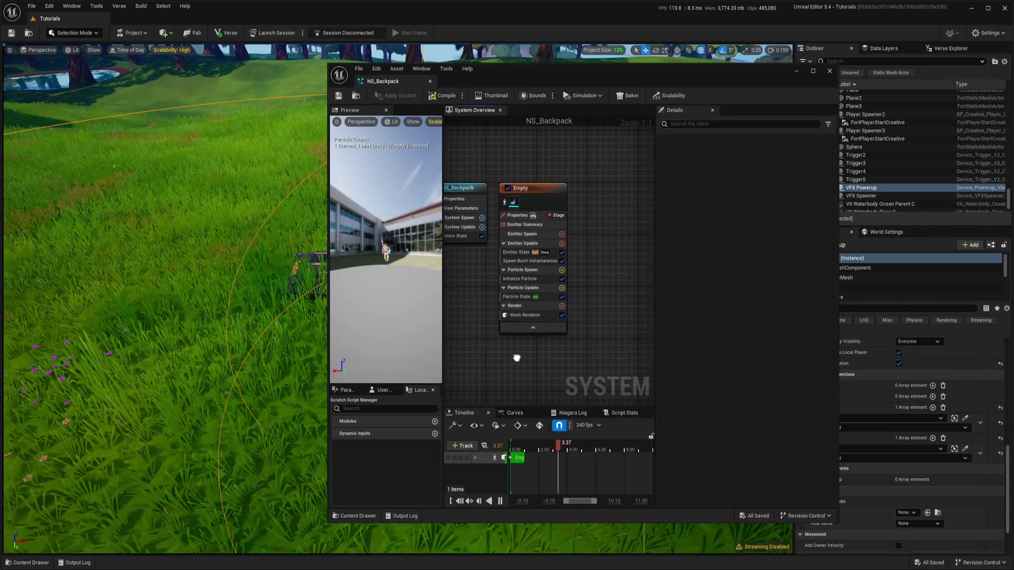
click(514, 254)
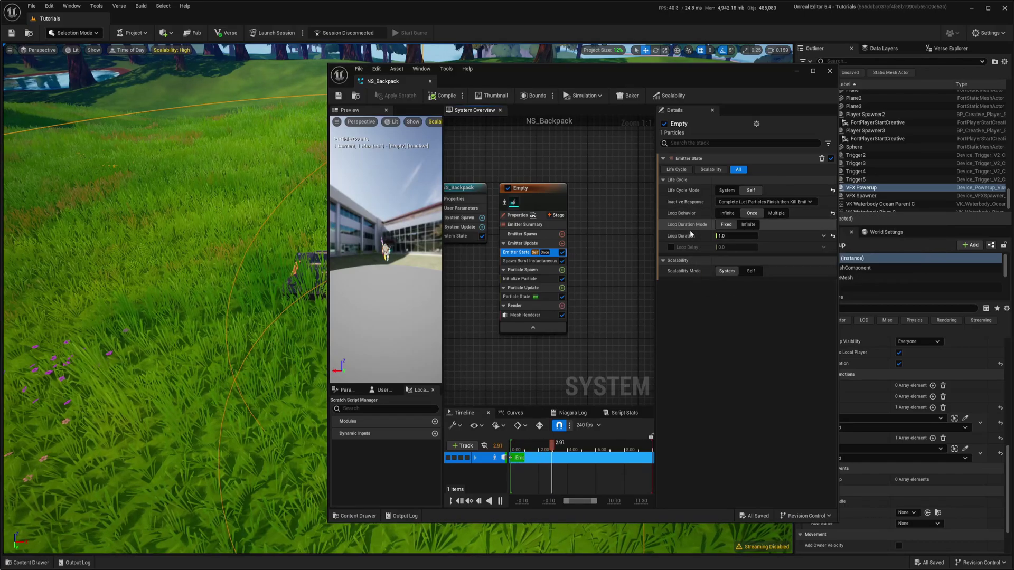
mouse_move(690, 232)
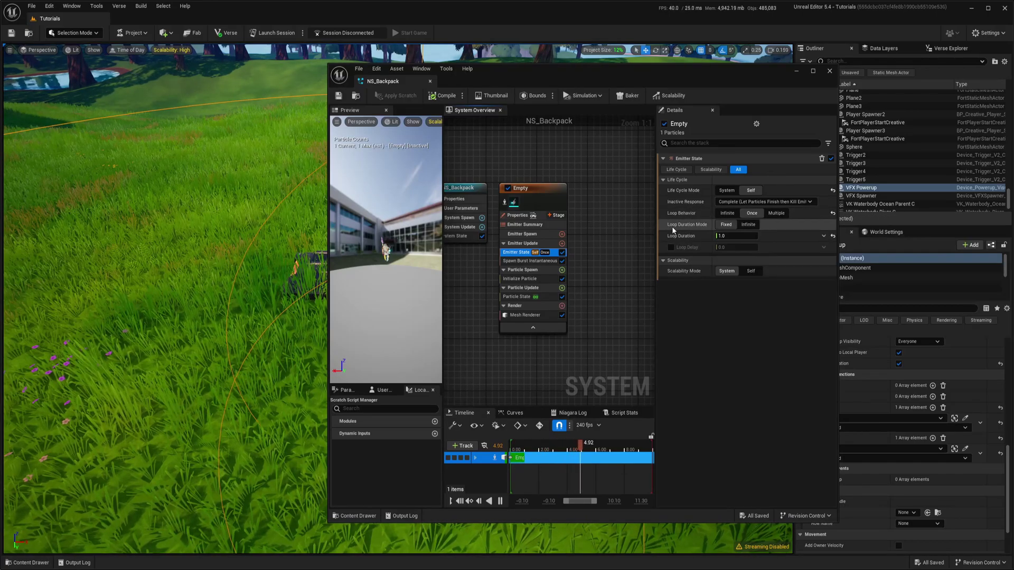
right_drag(600, 254, 568, 261)
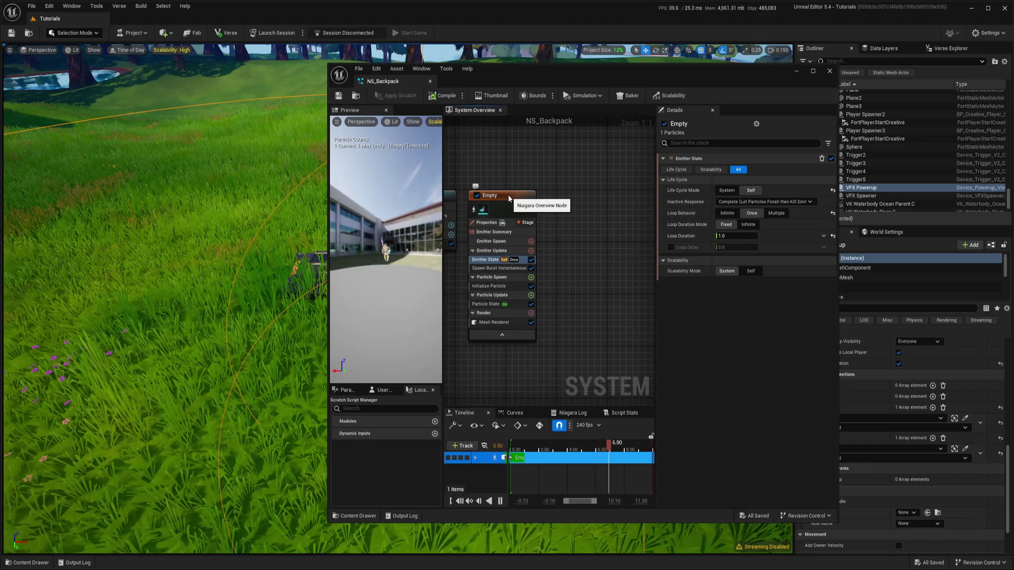
Duplicate the Empty emitter in NS_Backpack and disable the original emitter
click(517, 206)
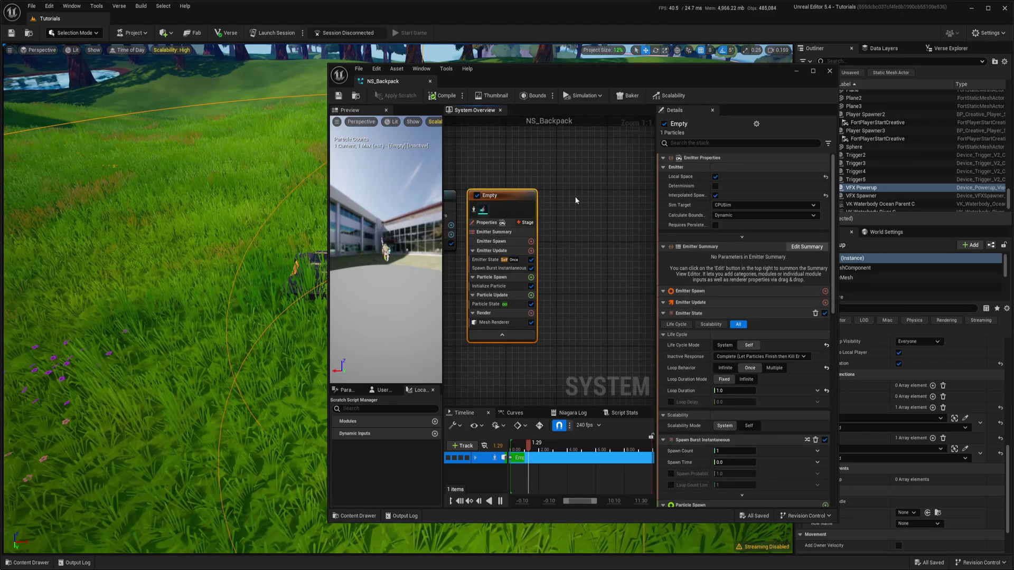
key(ctrl+d)
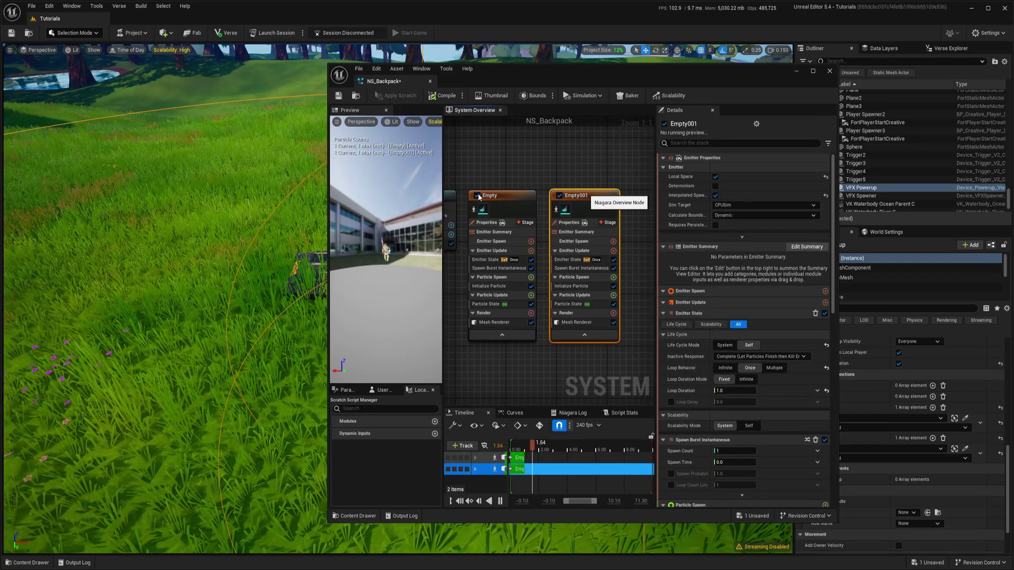
click(478, 196)
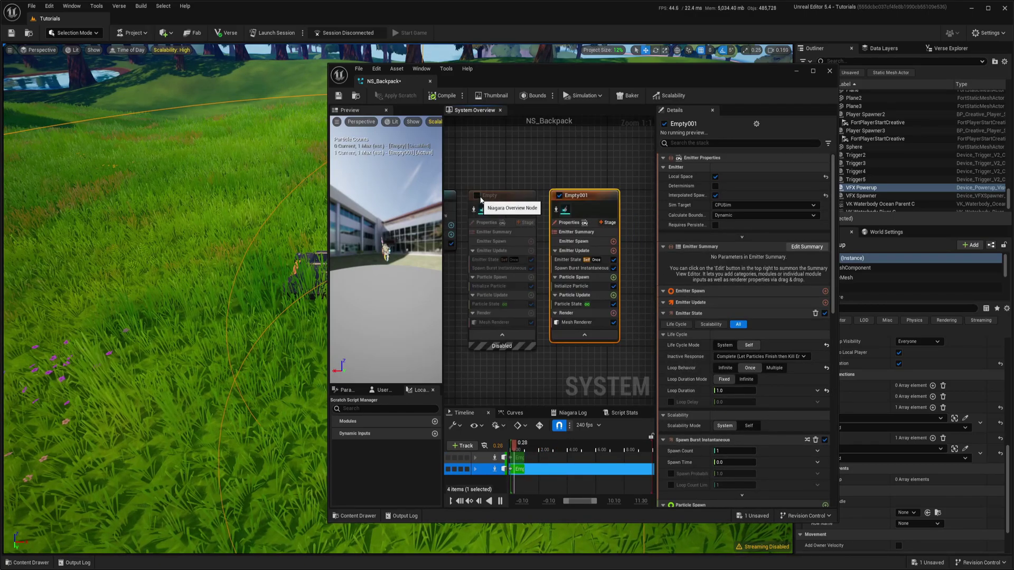
click(520, 176)
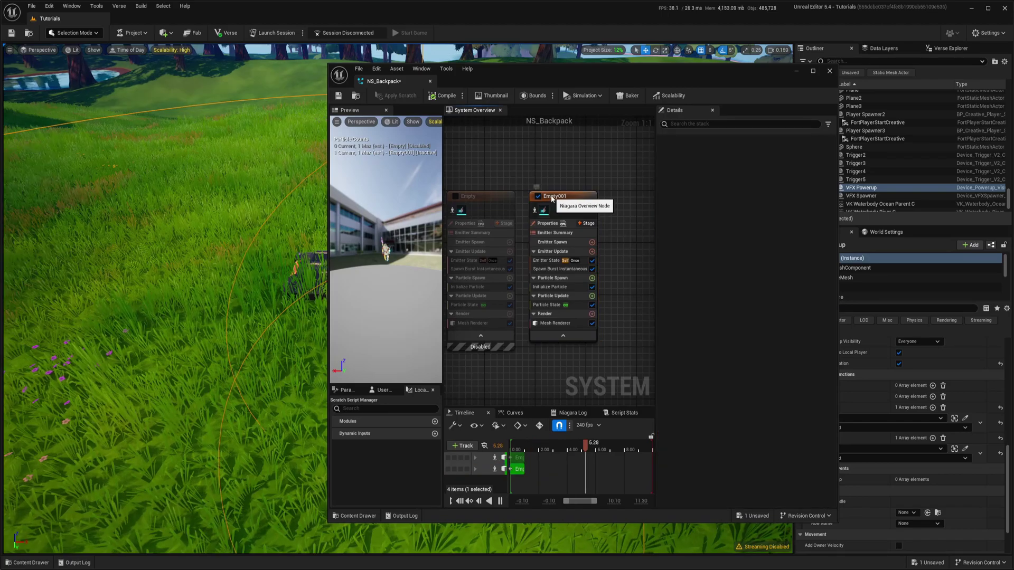
Set the duplicated emitter's Emitter State to an Infinite loop behavior with a loop duration of 0.5
click(552, 198)
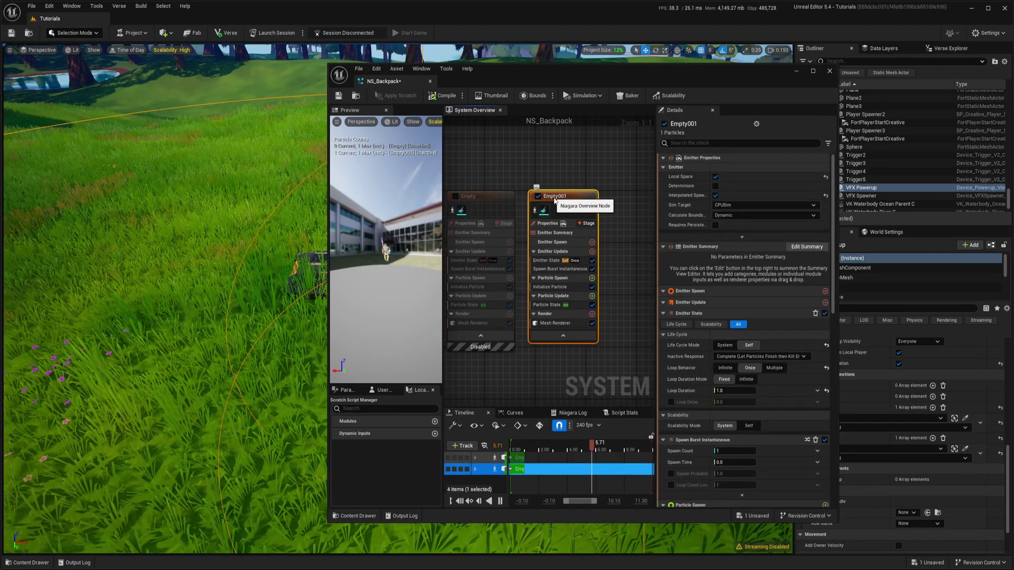
click(547, 261)
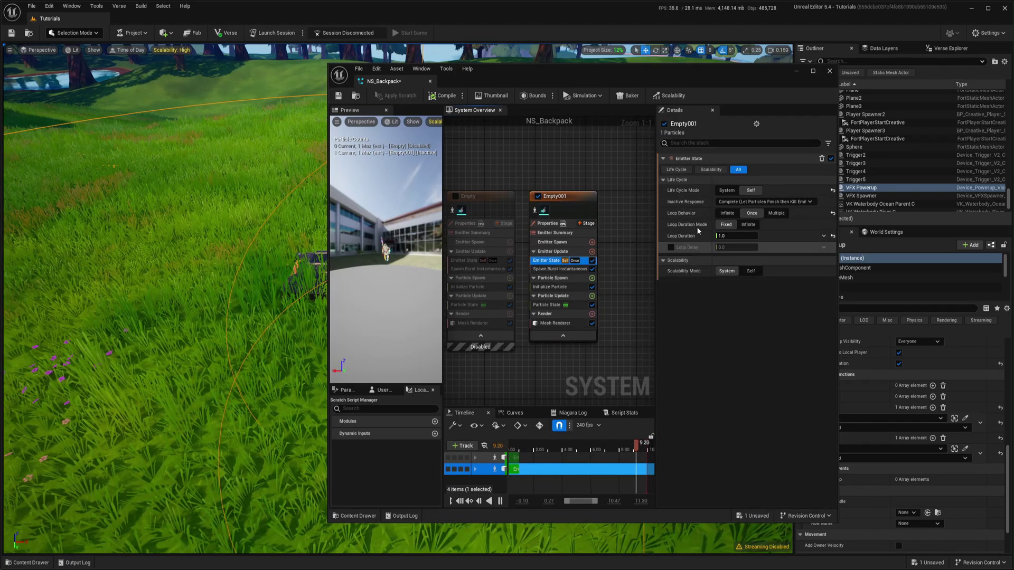
click(727, 214)
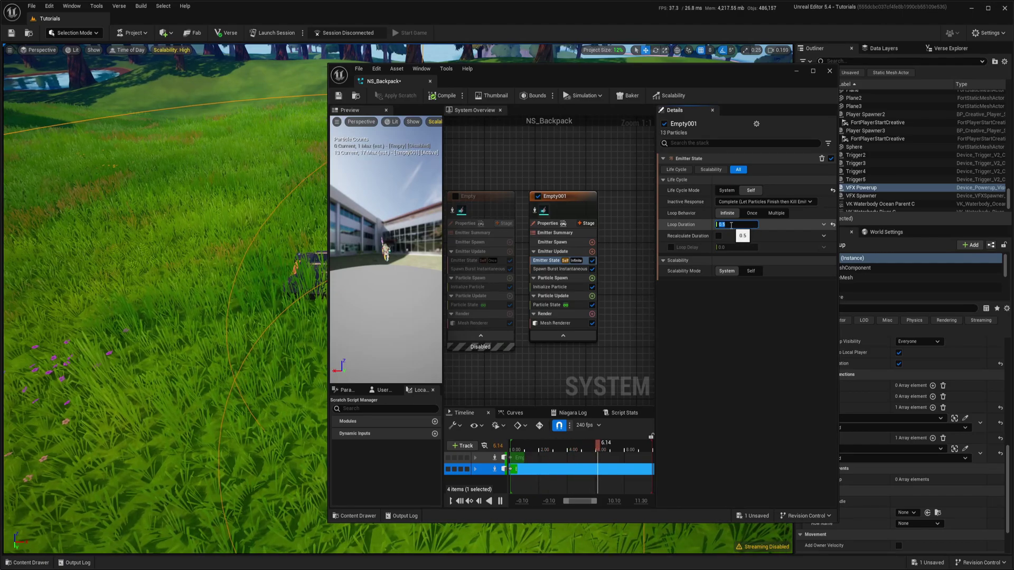
Disable the duplicate's Spawn Burst Instantaneous module and add a Spawn Rate module with a rate of 2
click(554, 270)
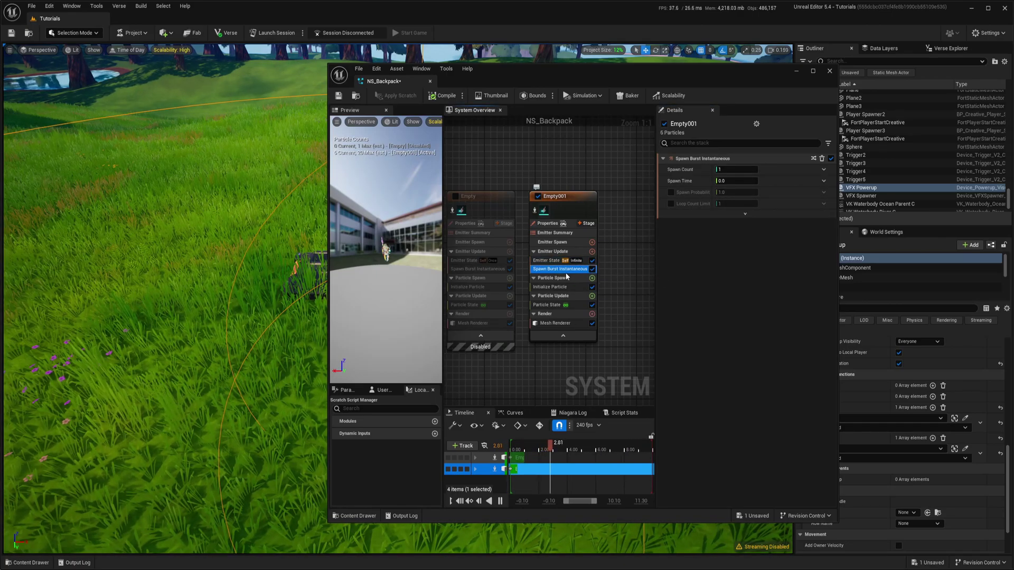
click(592, 270)
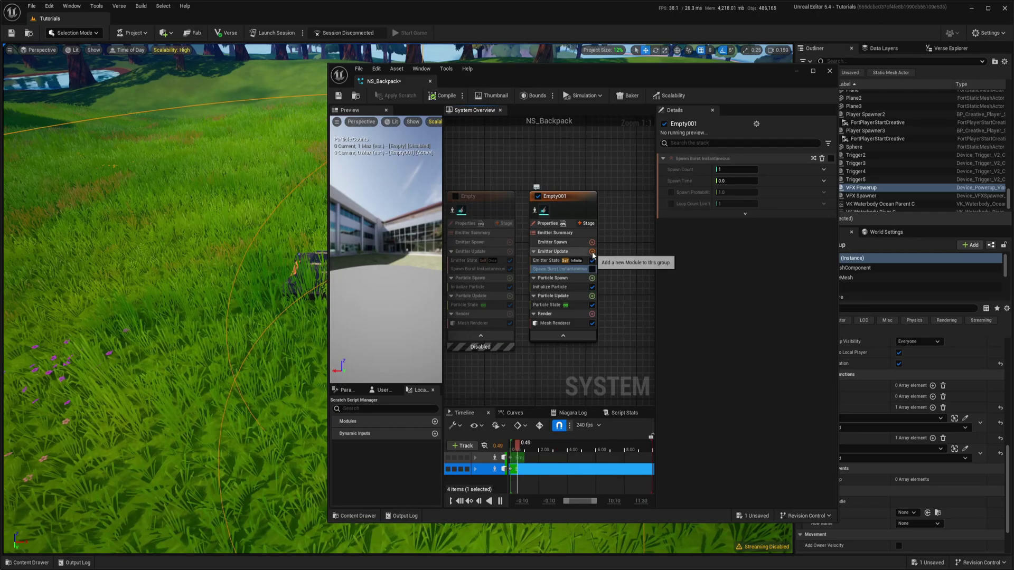
click(592, 252)
click(453, 339)
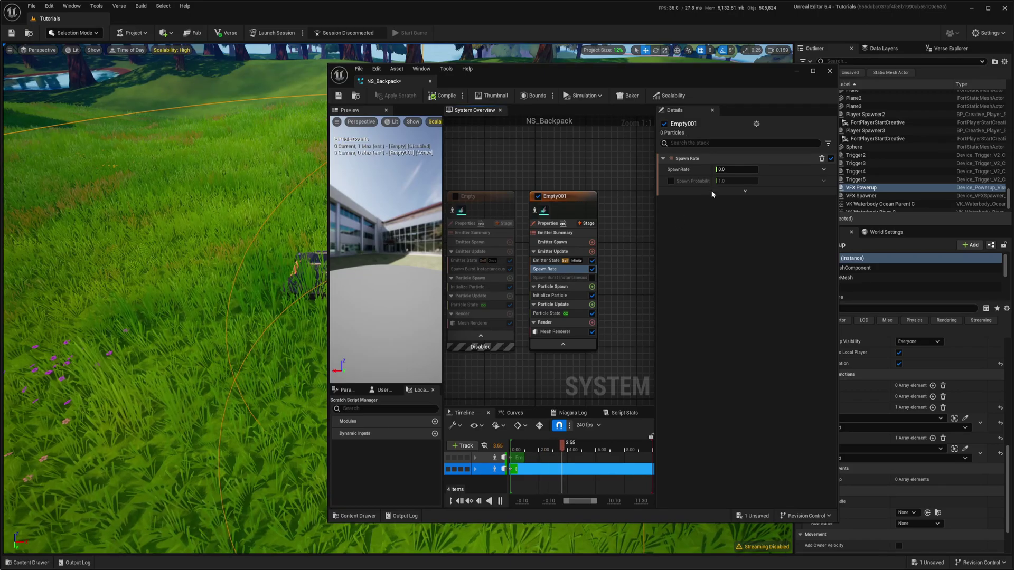
click(733, 170)
text(2)
key(Return)
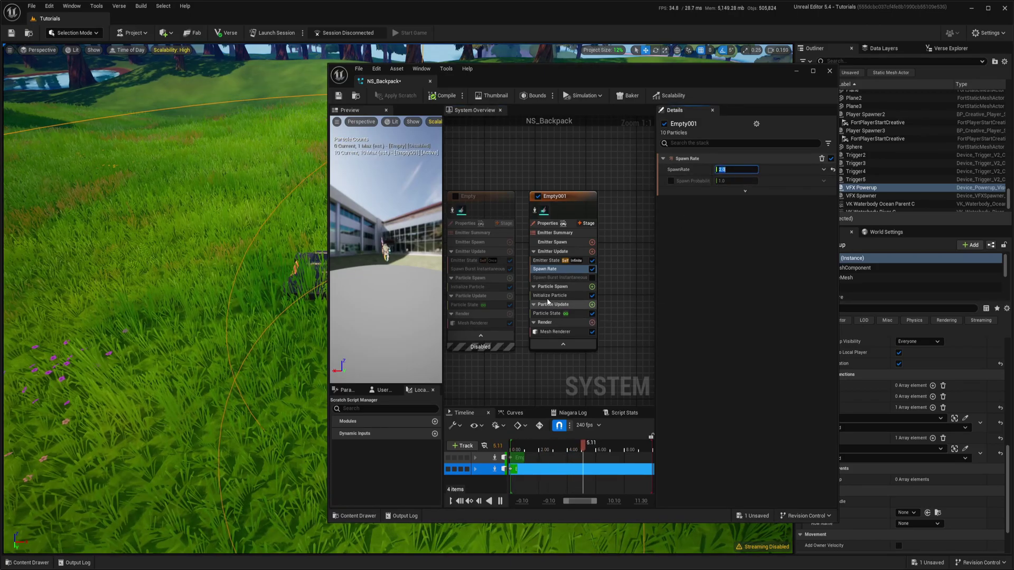
Set the duplicate's particle lifetime to 0.5 in Initialize Particle and enable killing particles when their lifetime has elapsed in Particle State
click(550, 296)
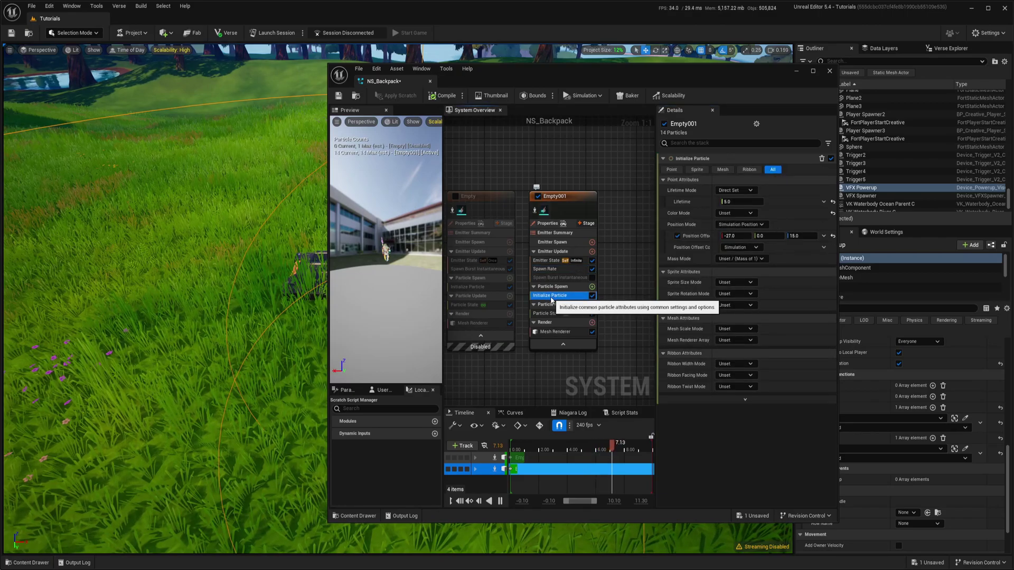
click(741, 202)
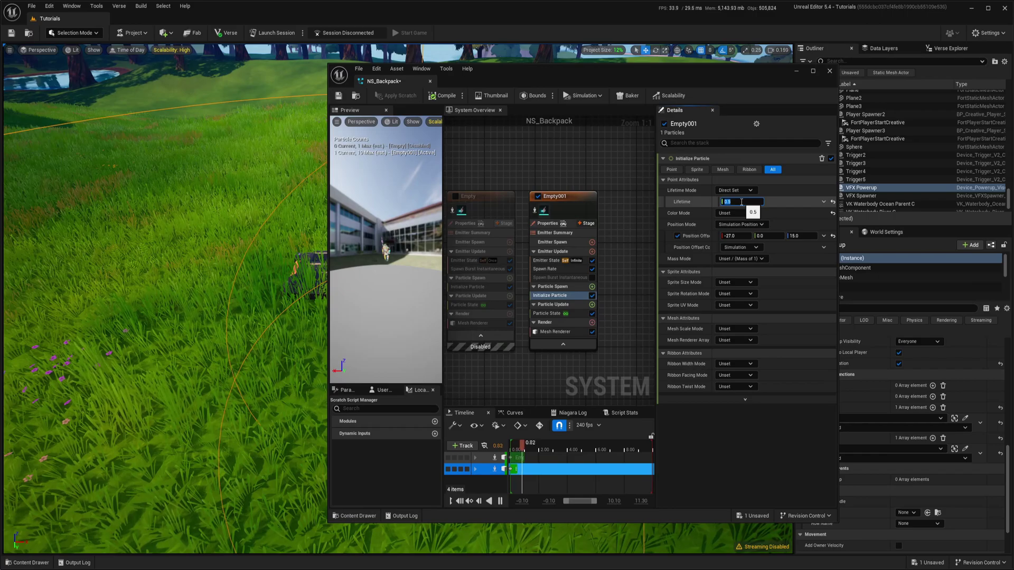
click(544, 316)
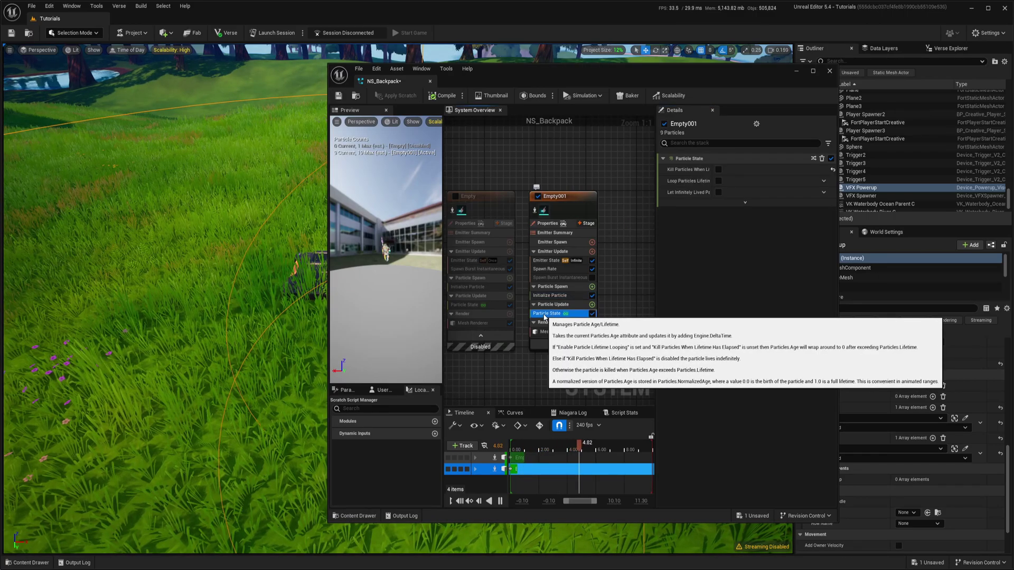
click(718, 170)
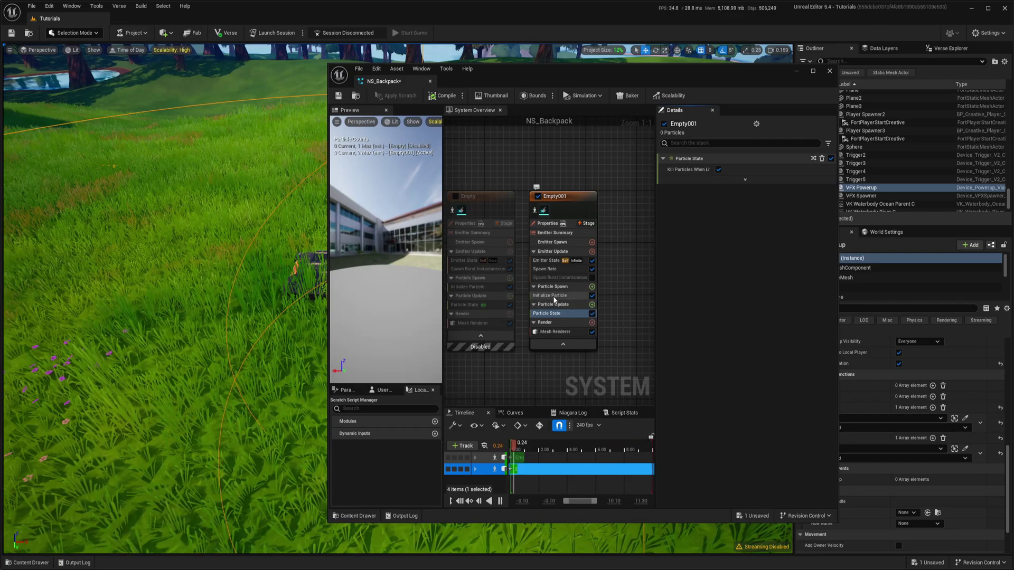
Compare the particle lifetime in Initialize Particle with the spawn rate of the duplicated emitter
click(552, 295)
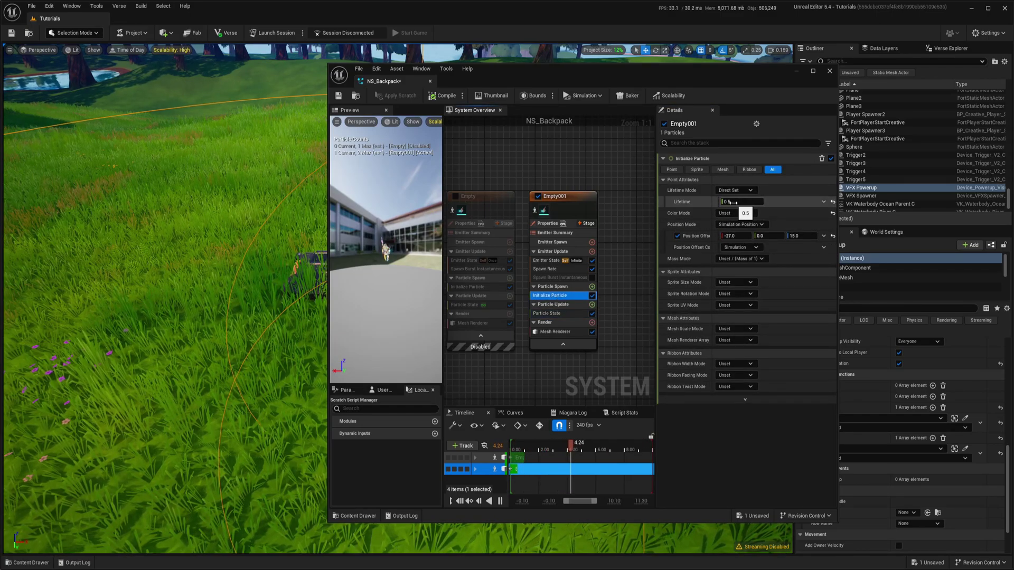
click(545, 269)
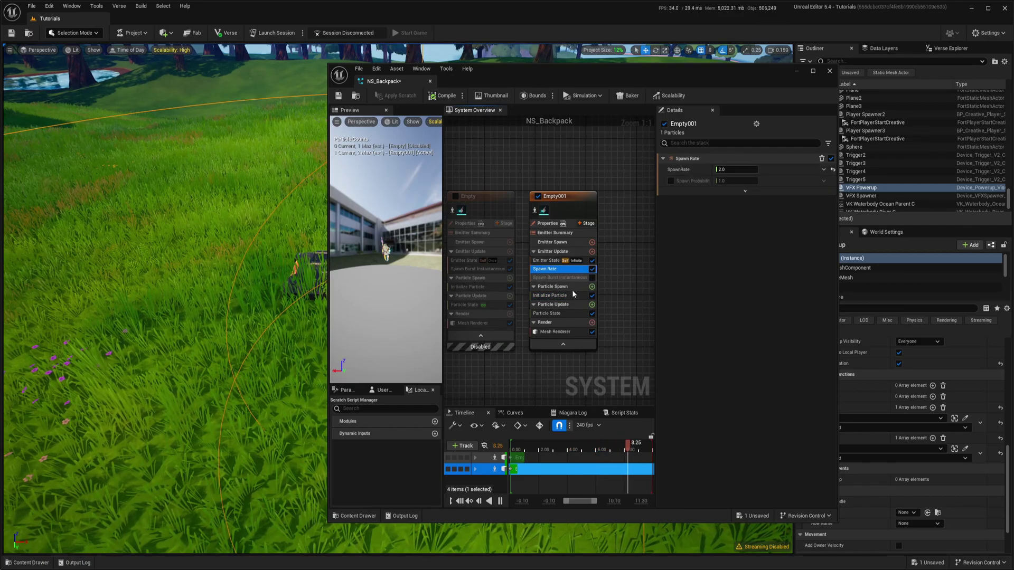
click(553, 295)
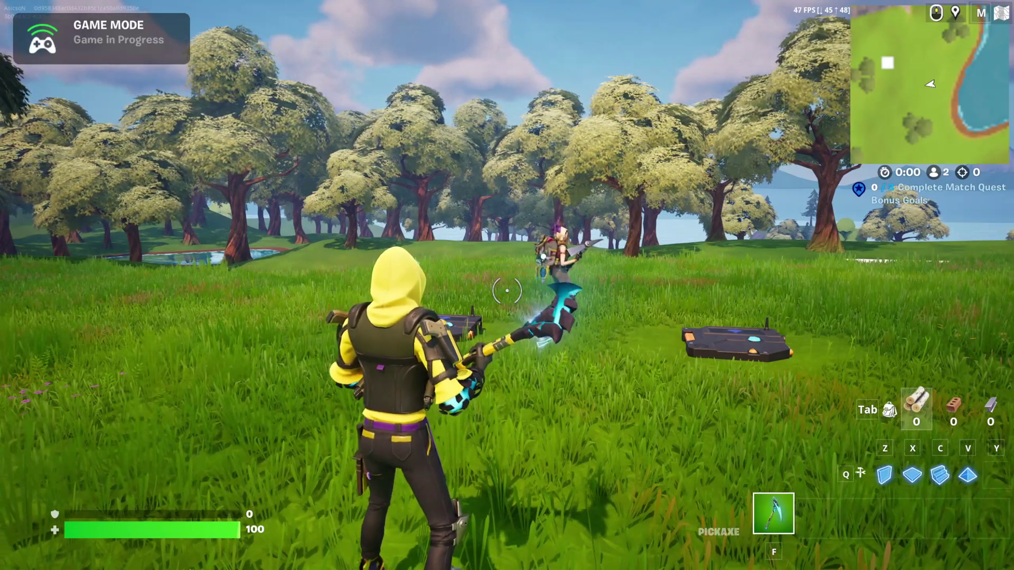
Playtest the backpack effect in the game by activating the trigger pads and eliminating the other player
key(w)
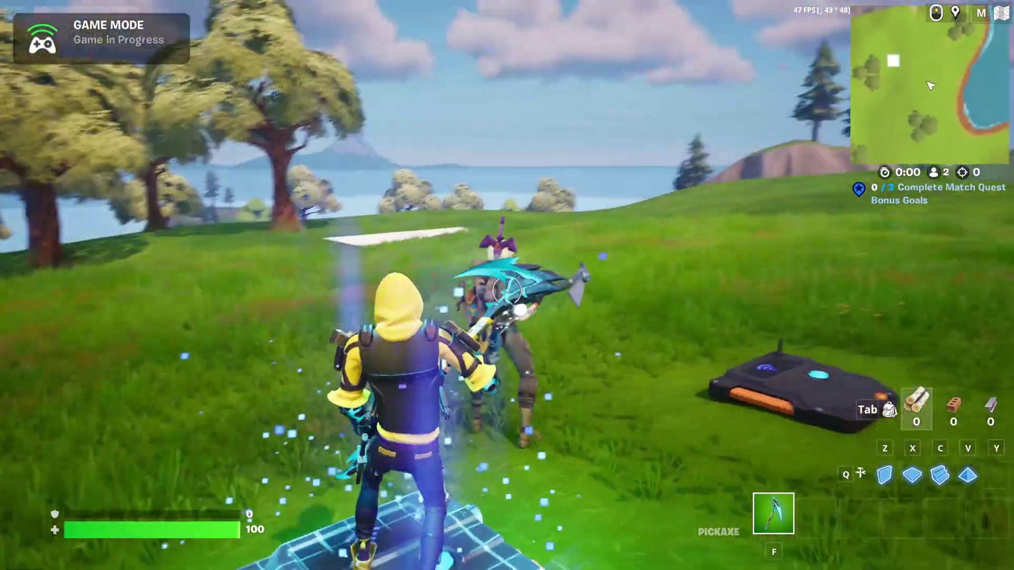
key(s)
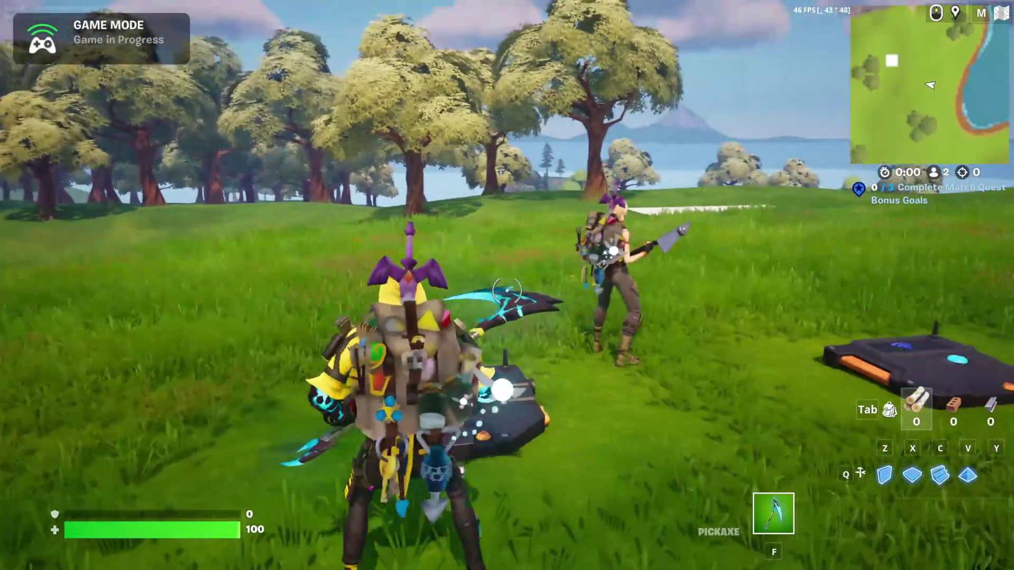
key(w)
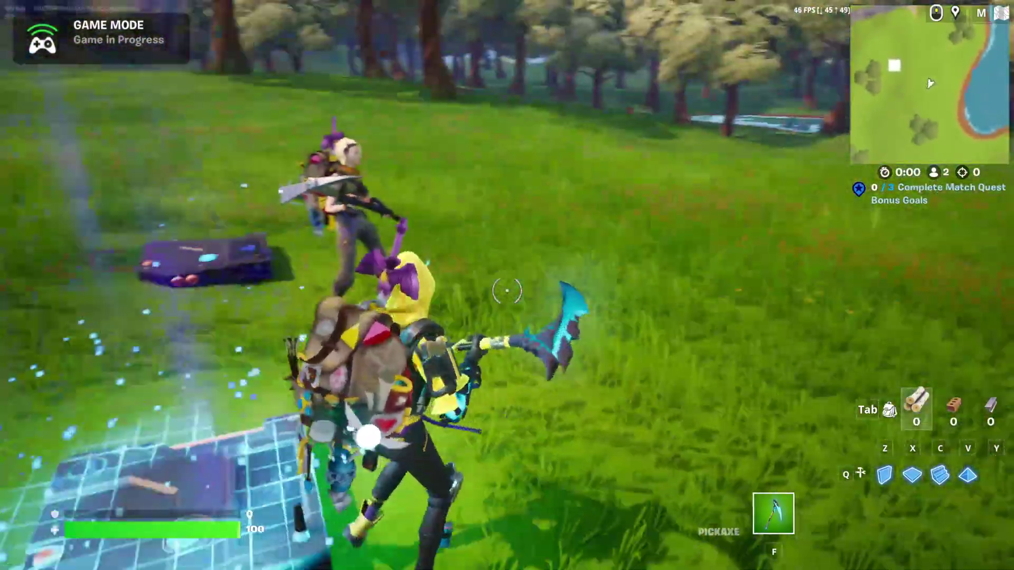
key(w)
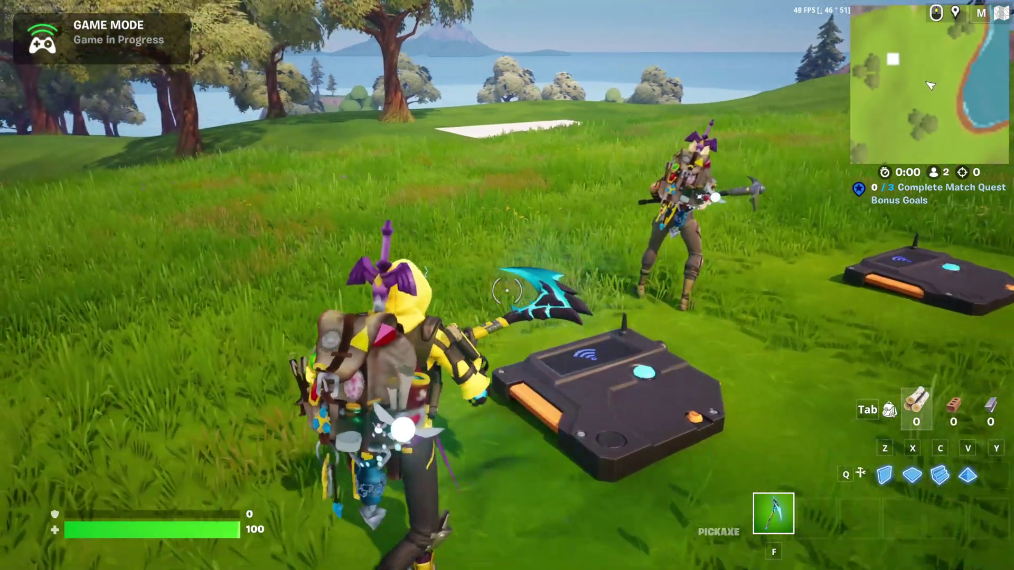
key(w)
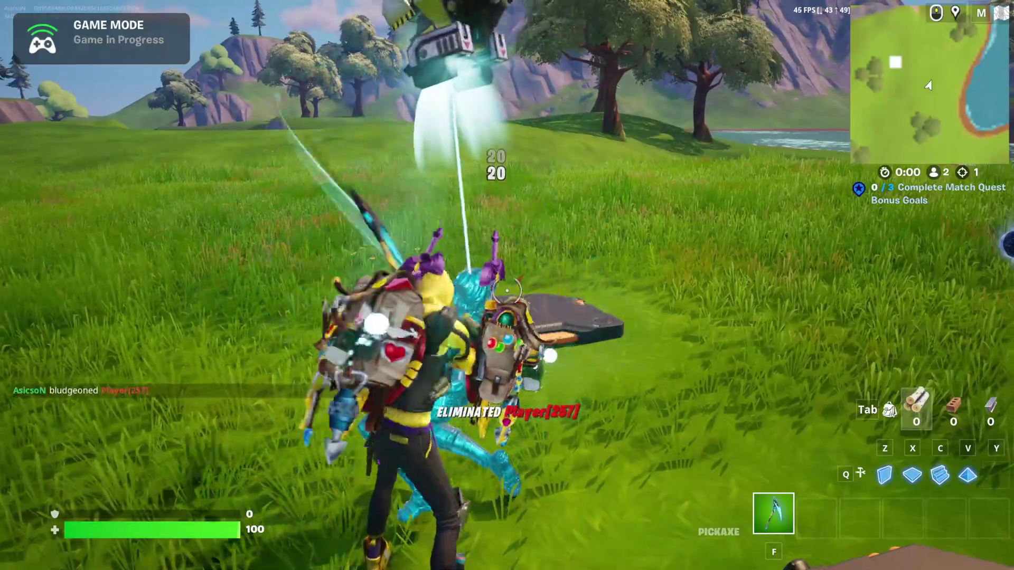
key(d)
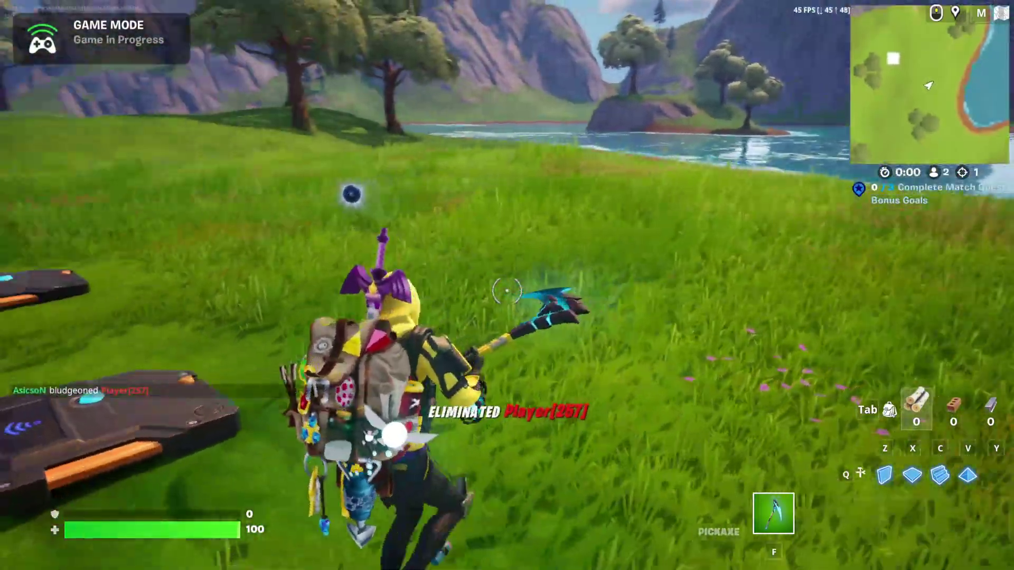
Circle the other player at the respawn spot to check whether the backpack effect is reapplied after the elimination
key(d)
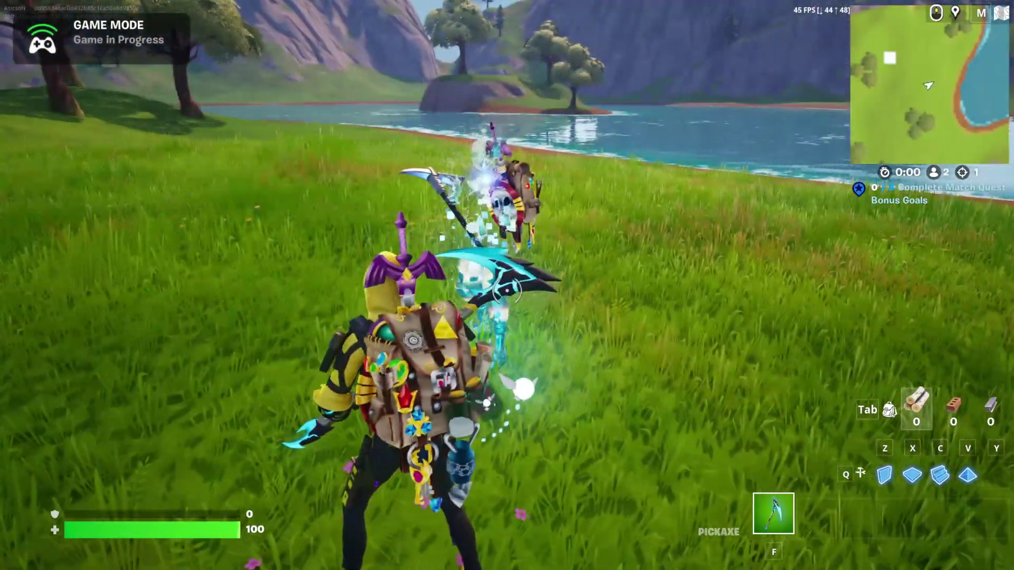
key(d)
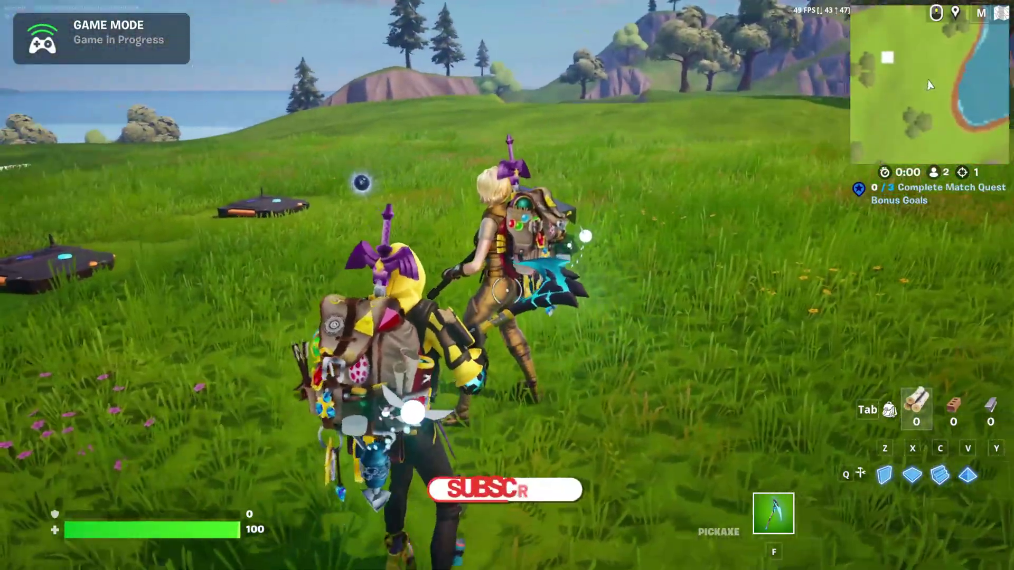
key(a)
key(d)
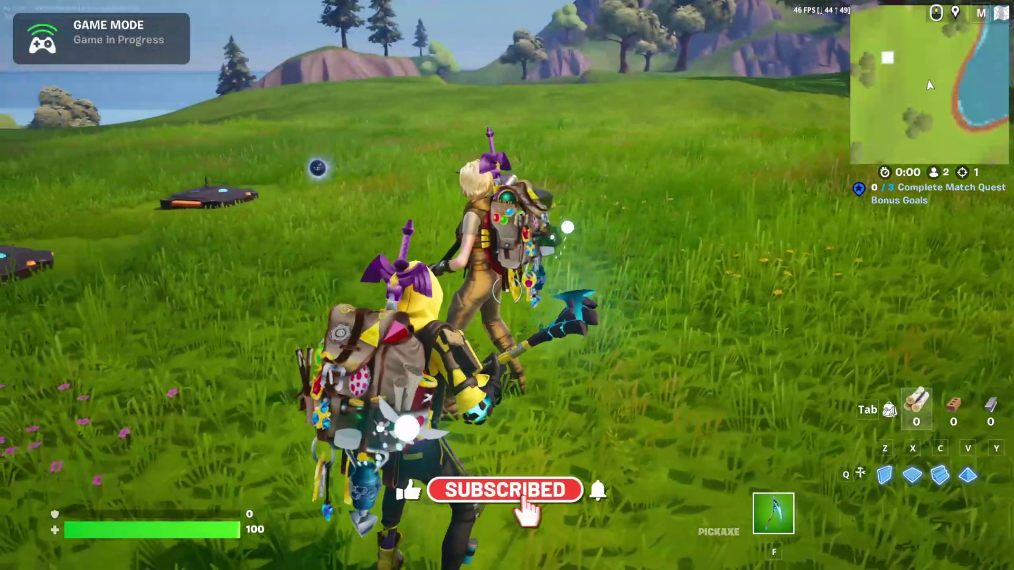
key(a)
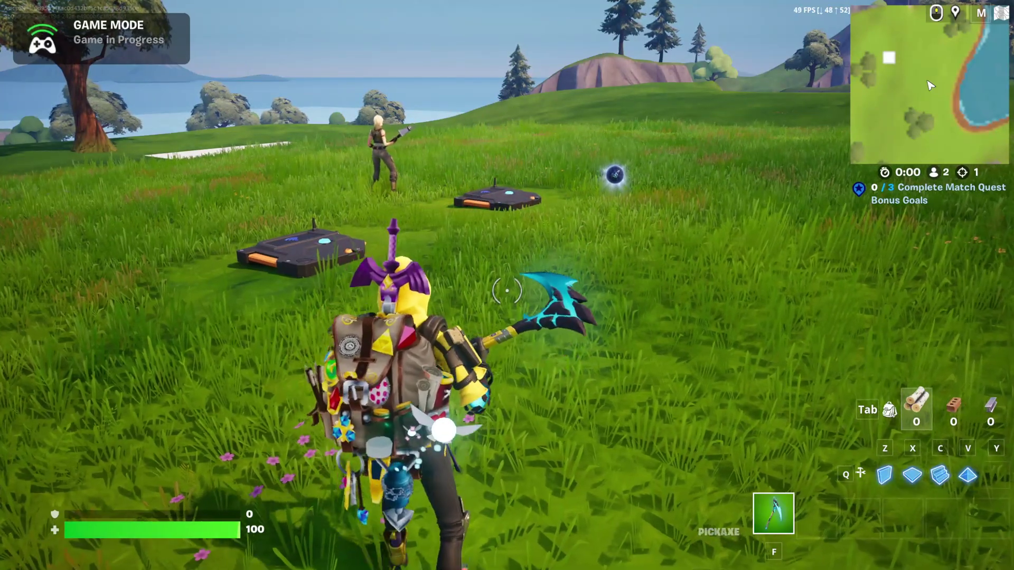
Approach the other player, now without a backpack, and eliminate them with the pickaxe to test respawning with the effect off
key(a)
key(w)
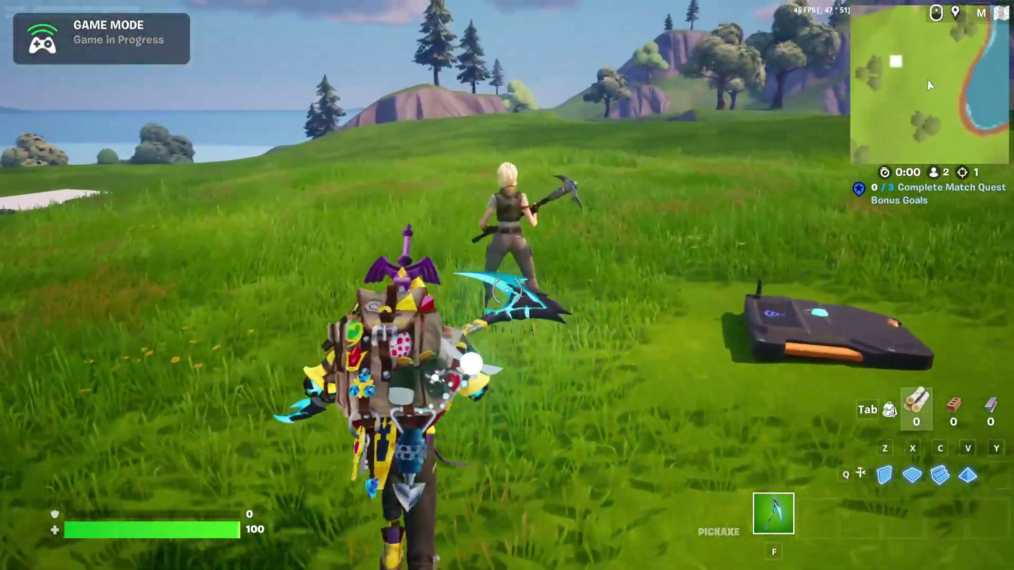
key(w)
click(507, 290)
click(507, 290)
click(507, 290)
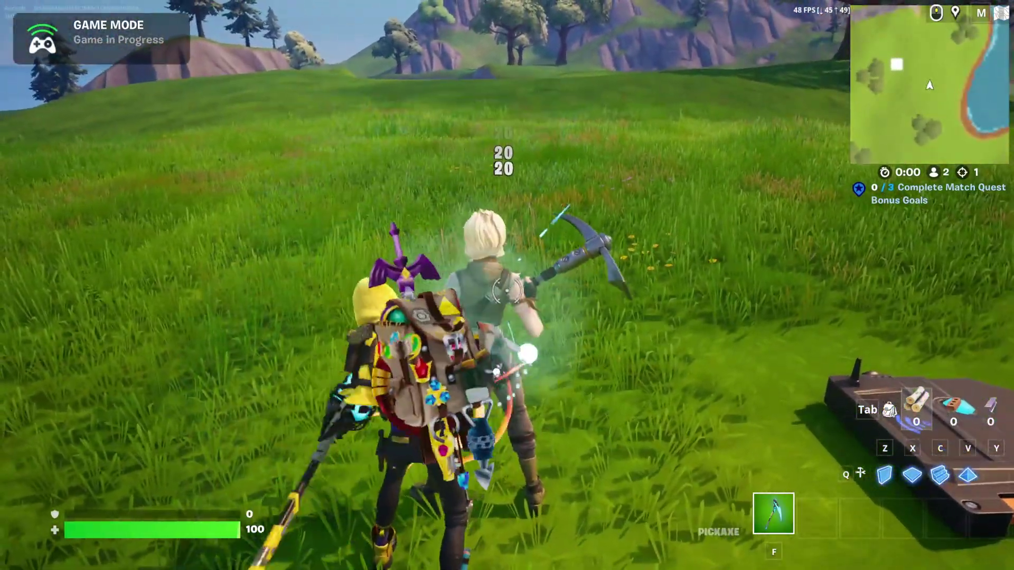
click(507, 291)
click(507, 290)
click(507, 290)
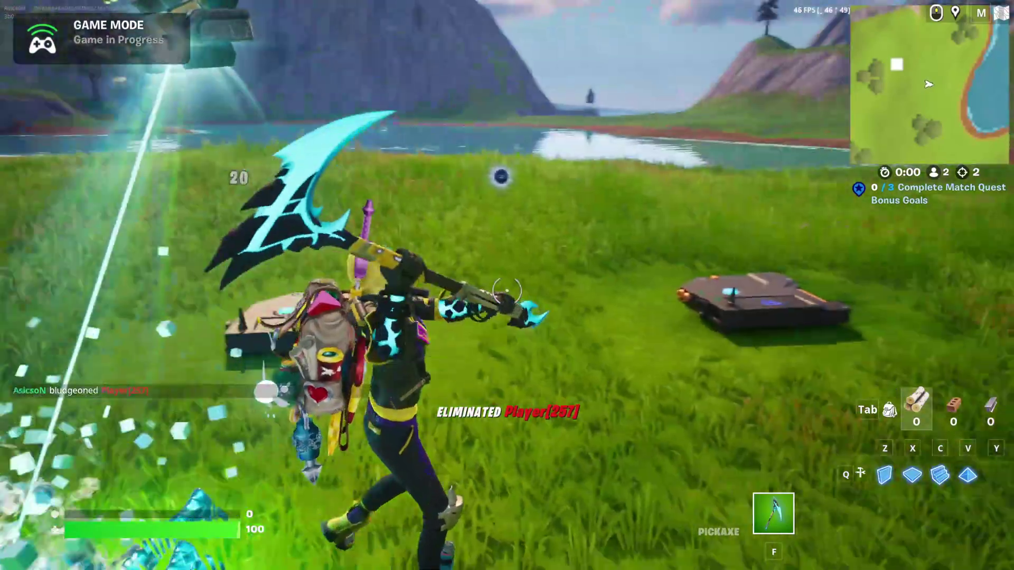
Return to the respawn area and inspect the other player's back as they respawn with the effect off
key(w)
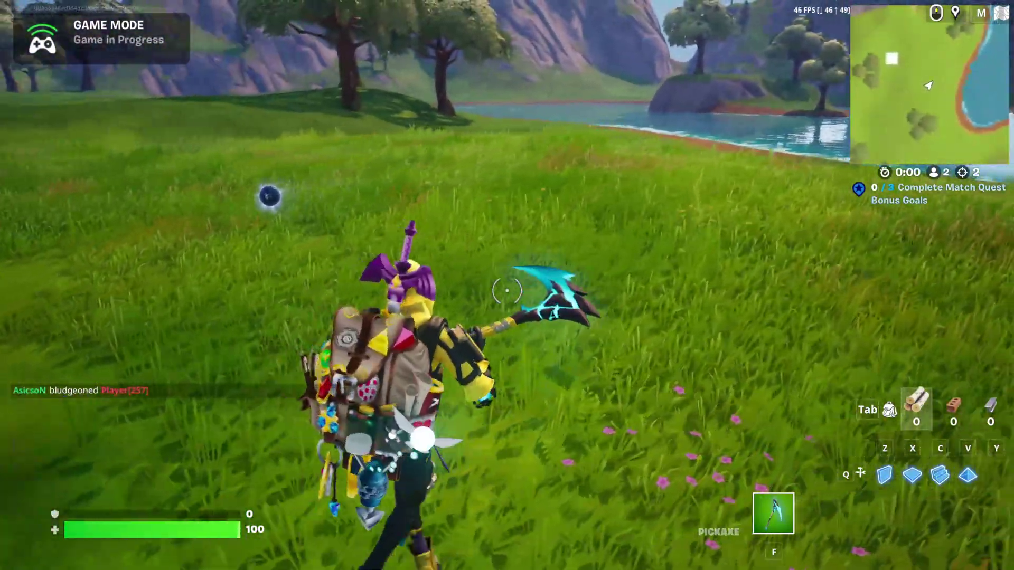
key(d)
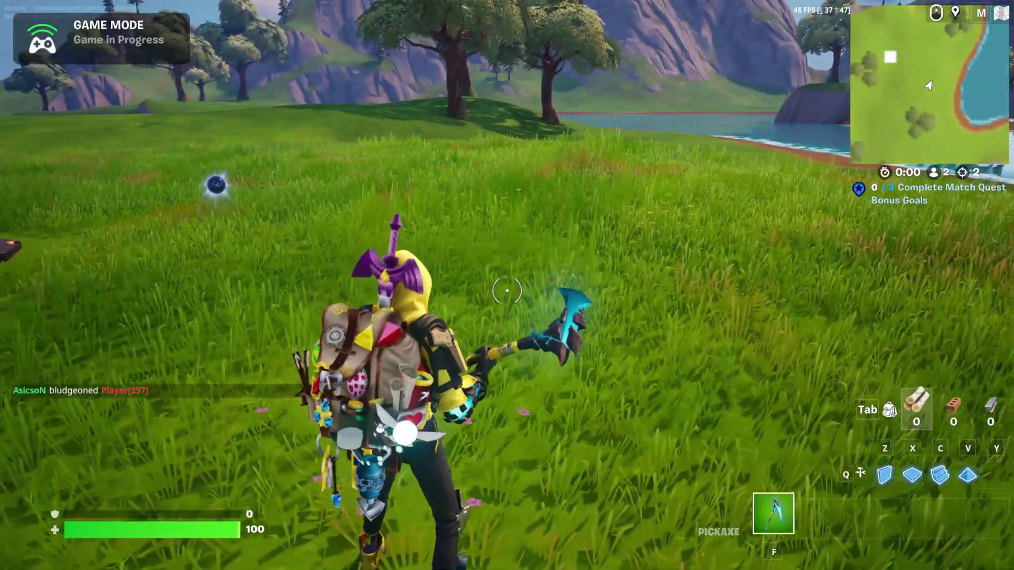
key(w)
key(w)
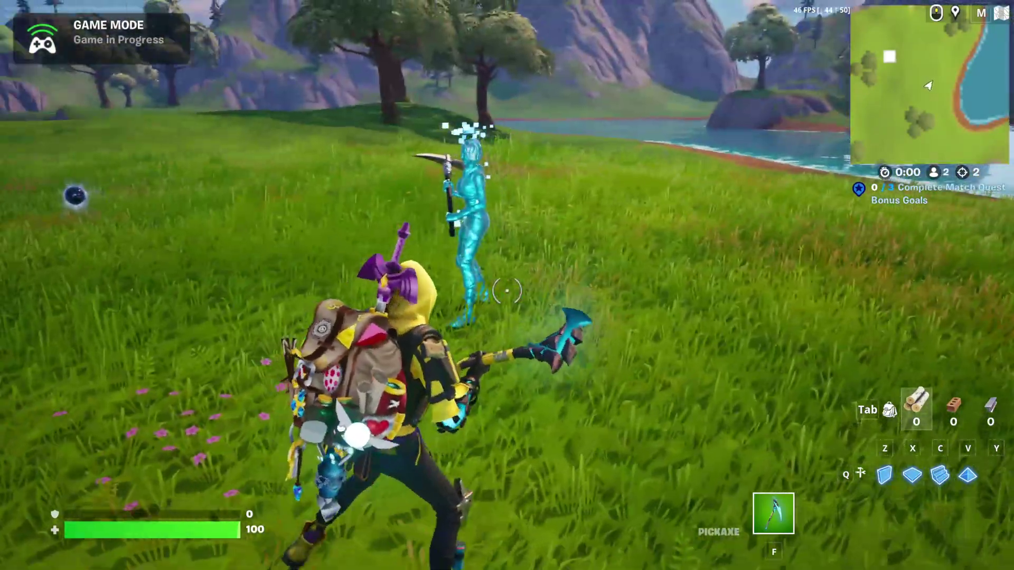
key(s)
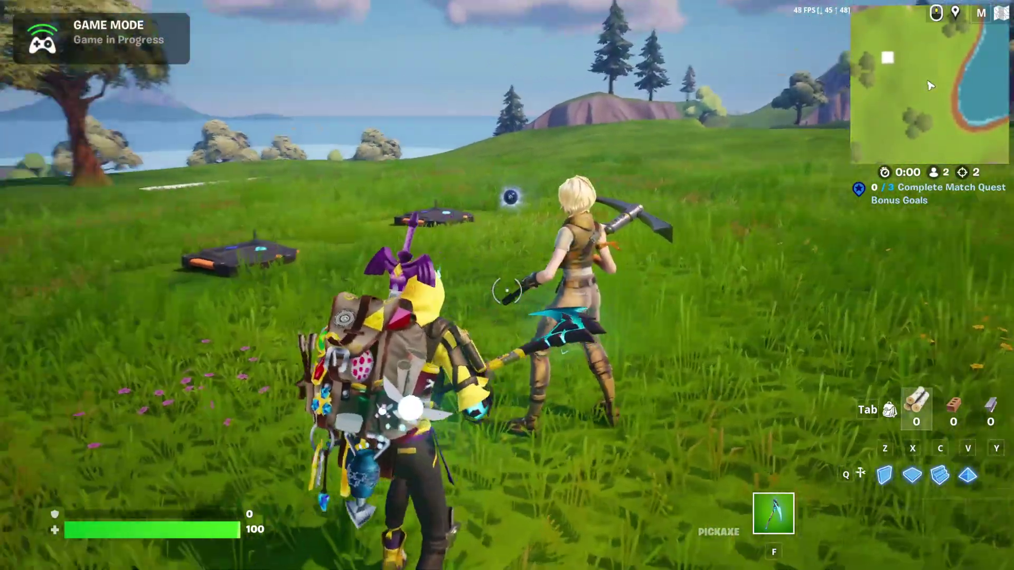
key(w)
key(a)
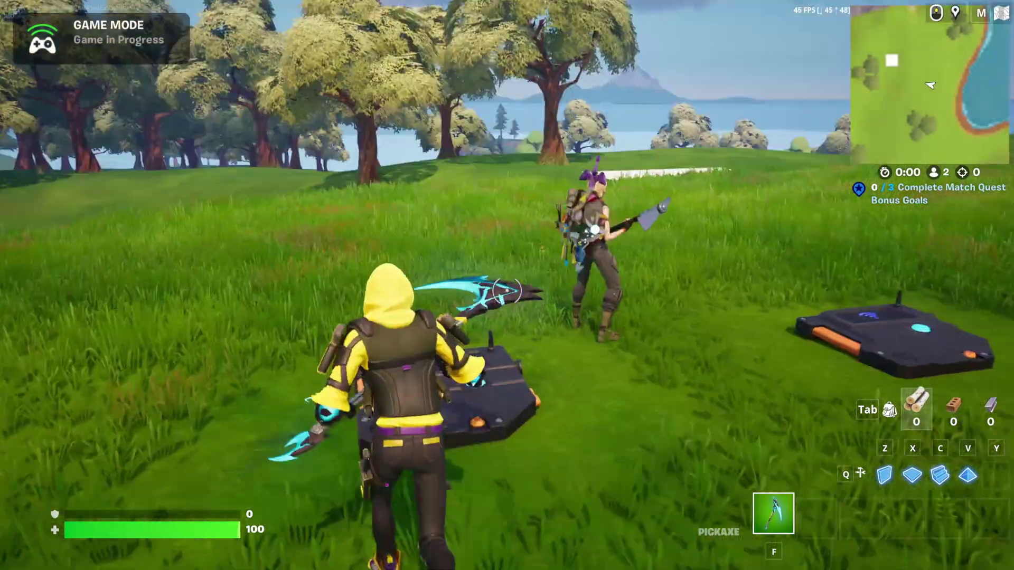
Walk over the two trigger pads to test switching the backpack effect on and off on the own character
key(w)
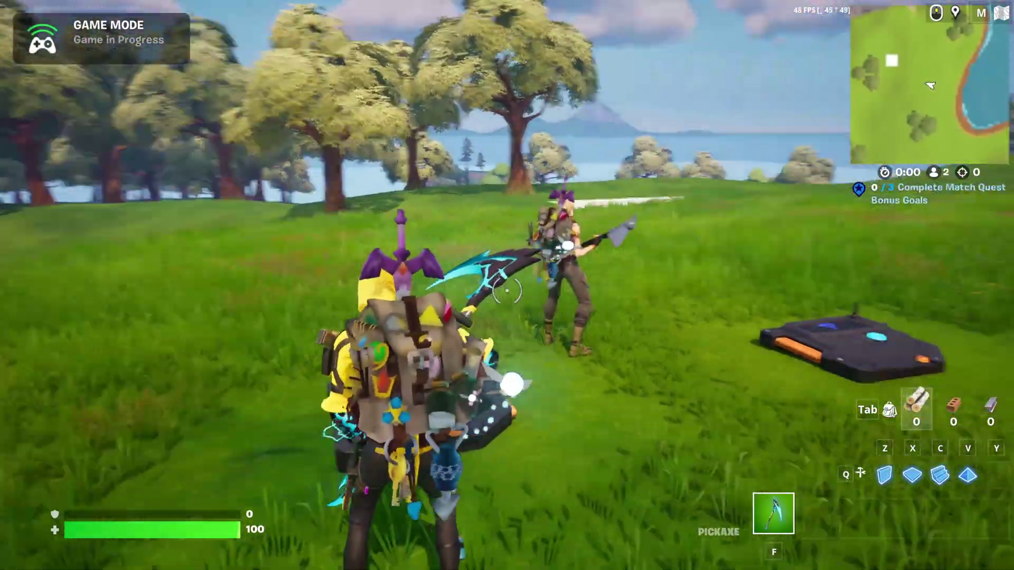
key(w)
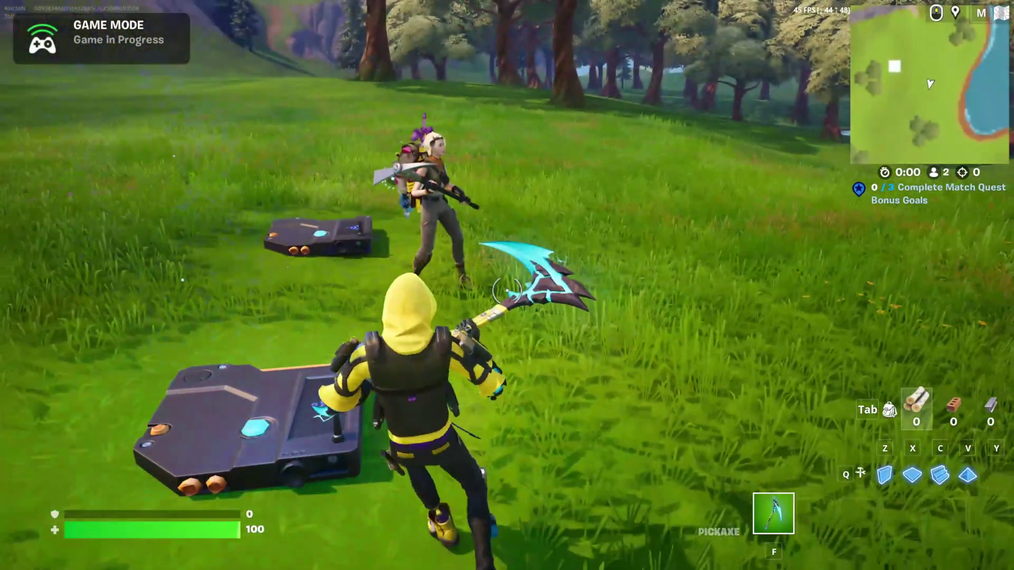
key(a)
key(w)
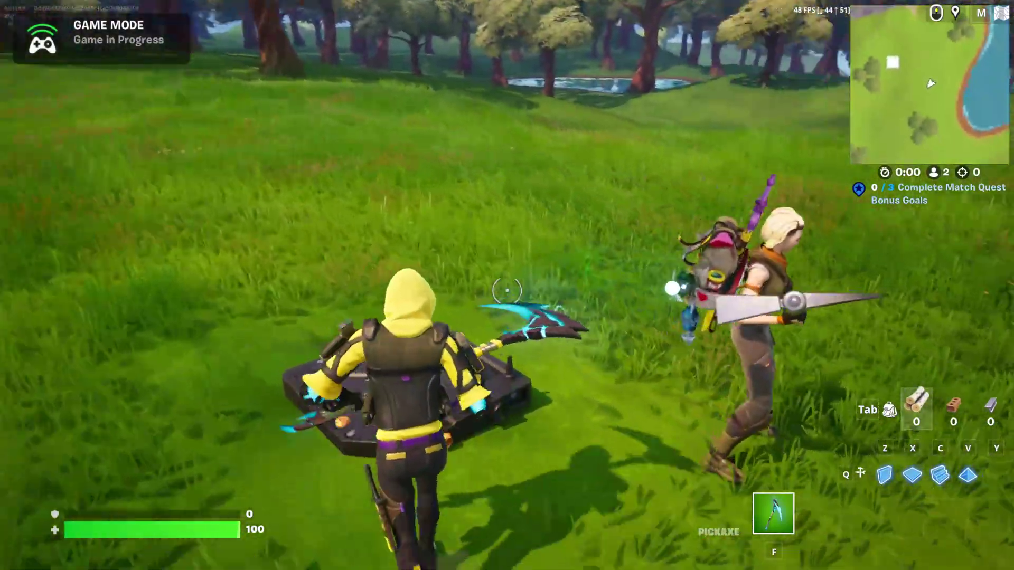